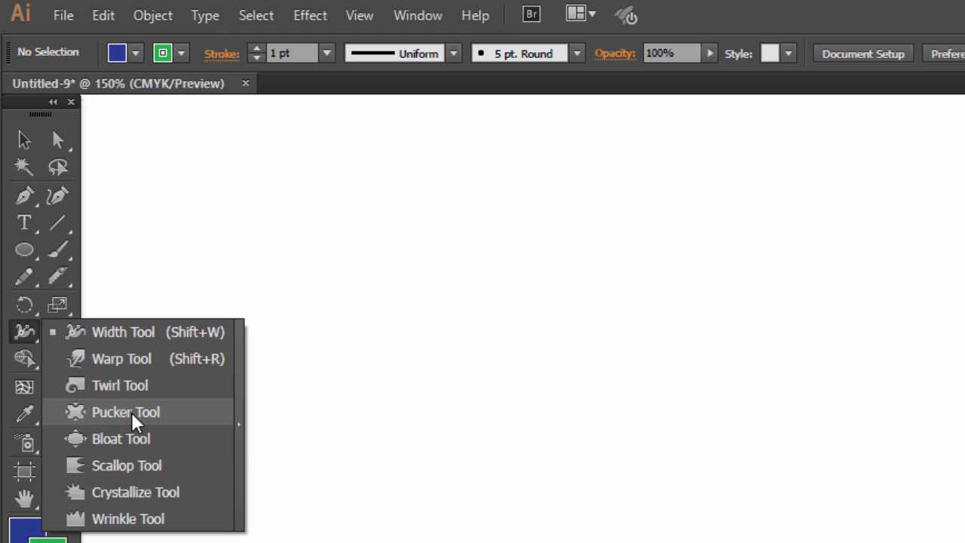
Draw a large circle with a blue fill and green stroke on the empty artboard
left_click(124, 332)
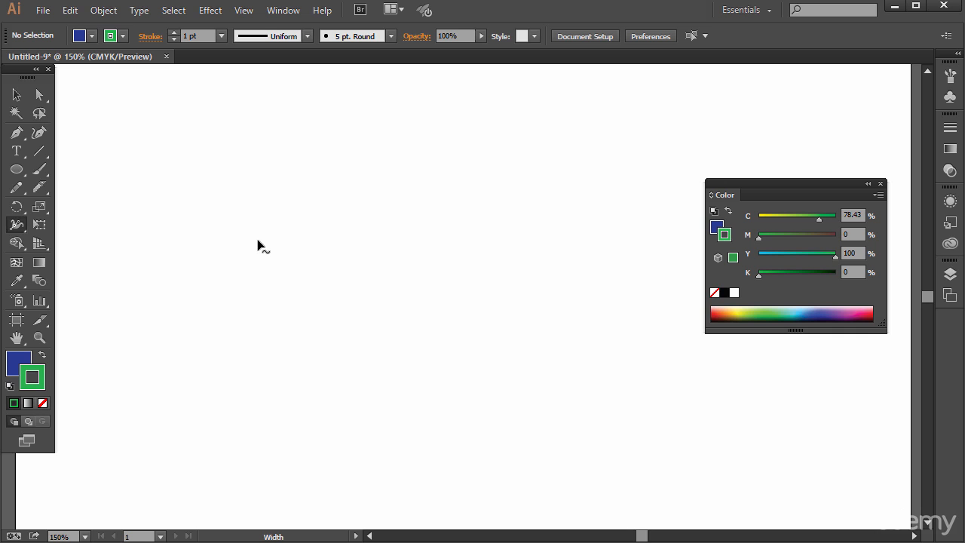
left_click(15, 170)
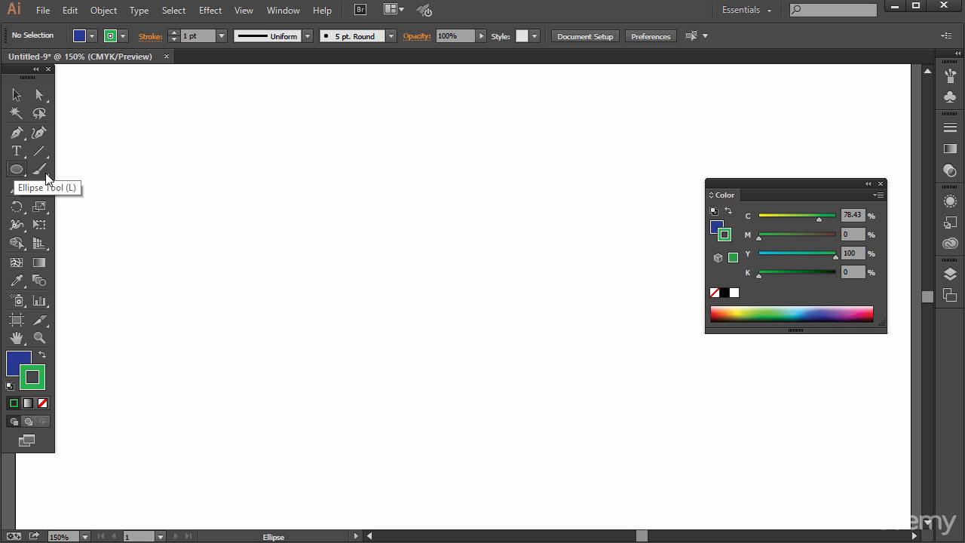
left_click_drag(238, 193, 498, 454)
Give the circle a light green stroke with a 12 pt weight
left_click(15, 224)
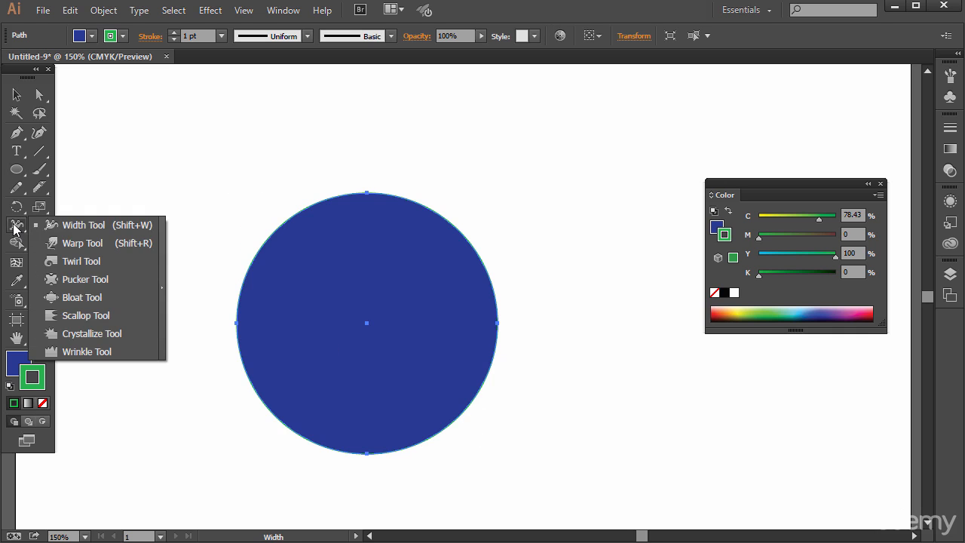
left_click(58, 225)
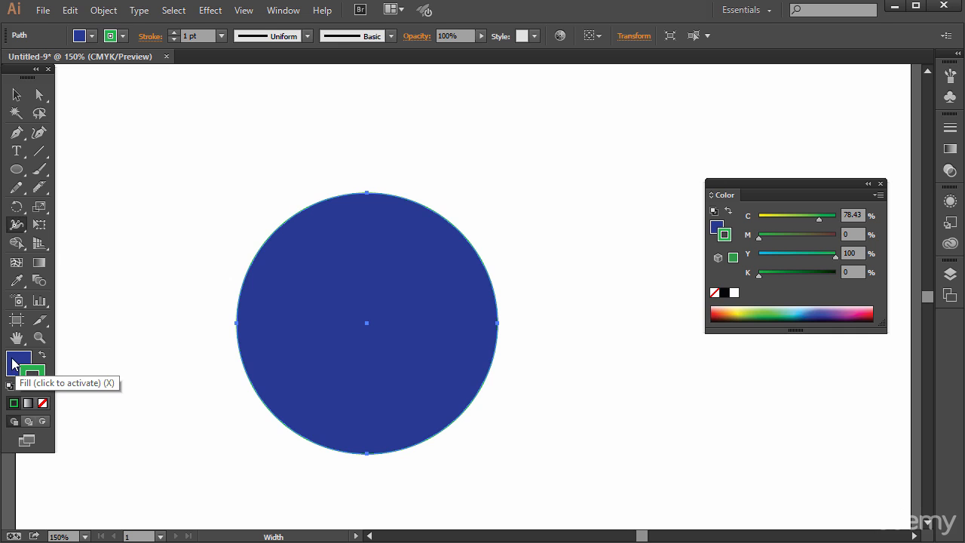
left_click(42, 402)
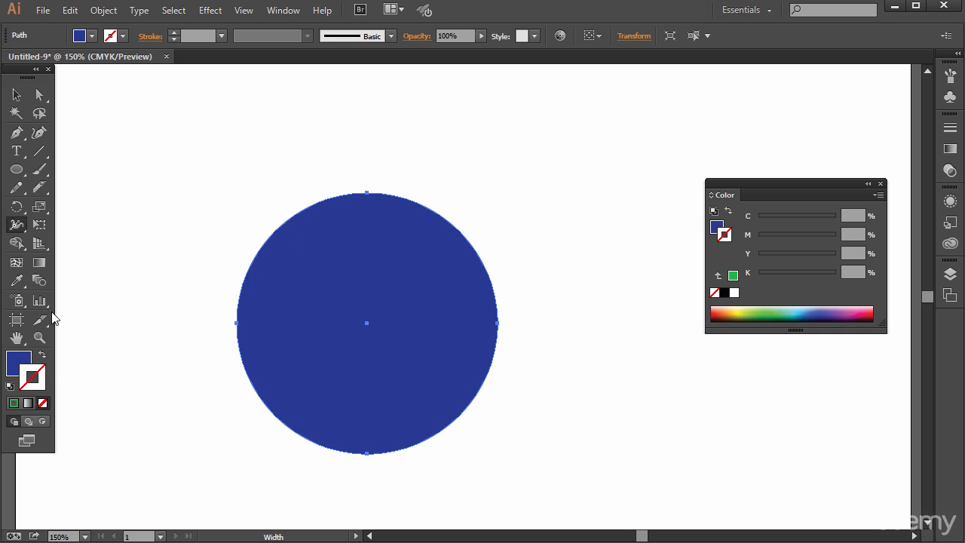
left_click(771, 310)
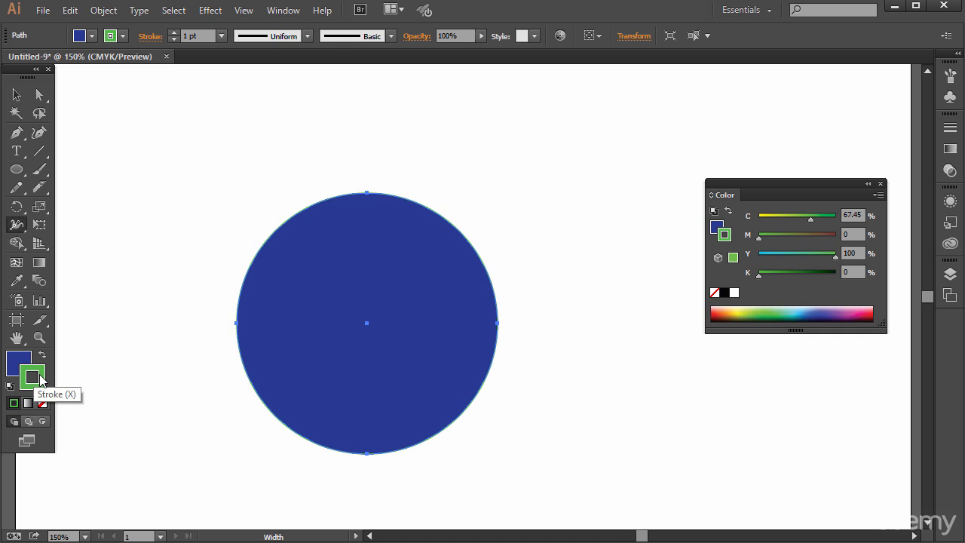
left_click(221, 38)
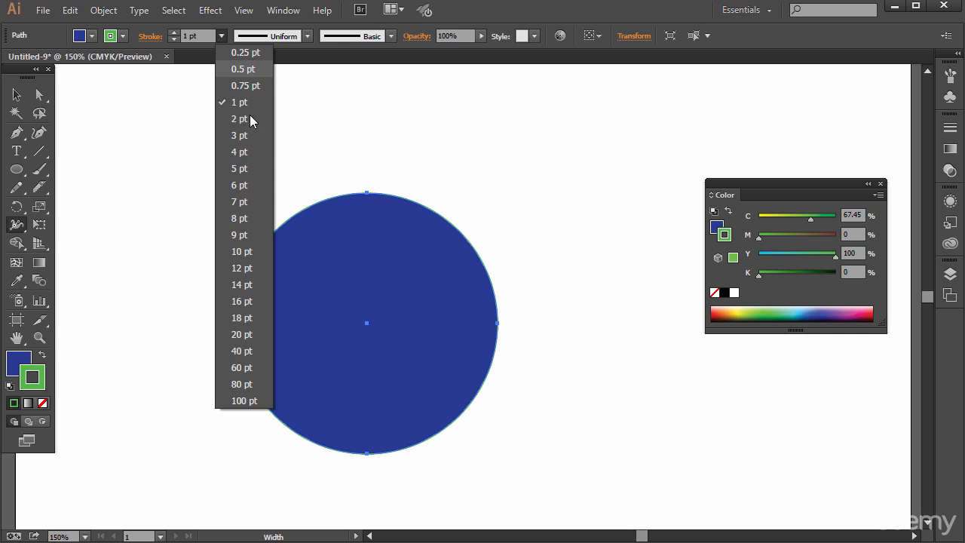
left_click(249, 275)
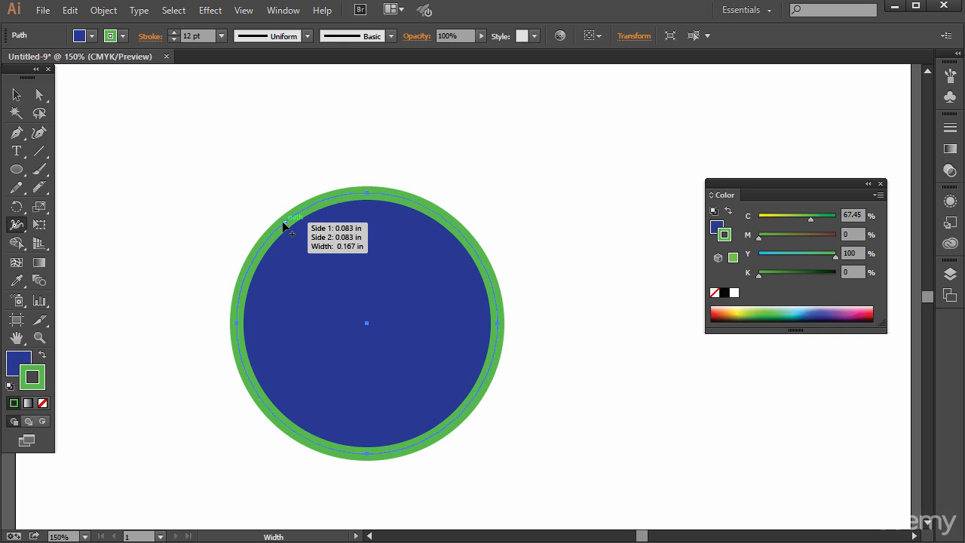
Widen the stroke to about 160 pt at the circle's upper-left edge with the Width tool and deselect the shape
mouse_move(286, 229)
left_mouse_down()
mouse_move(358, 303)
mouse_move(343, 292)
left_mouse_up()
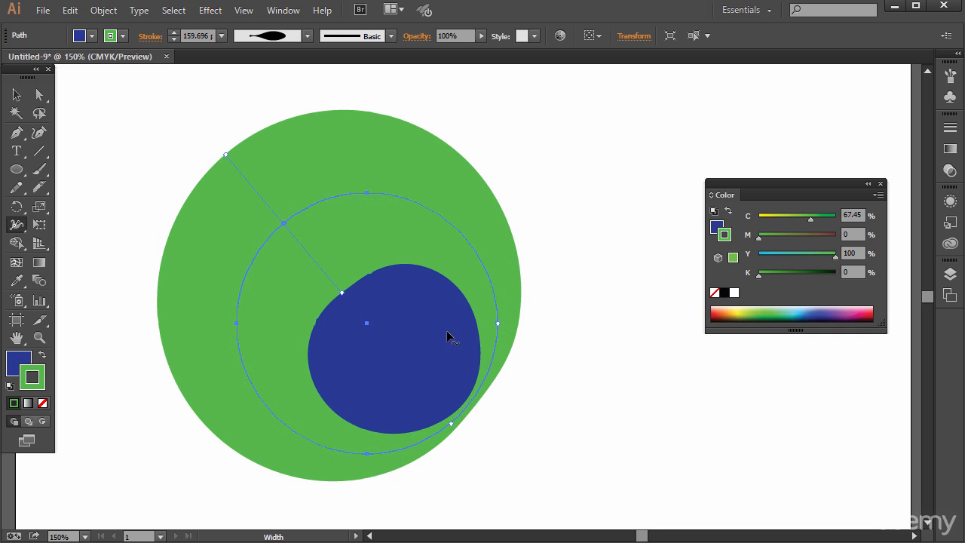
key("v")
left_click(548, 169)
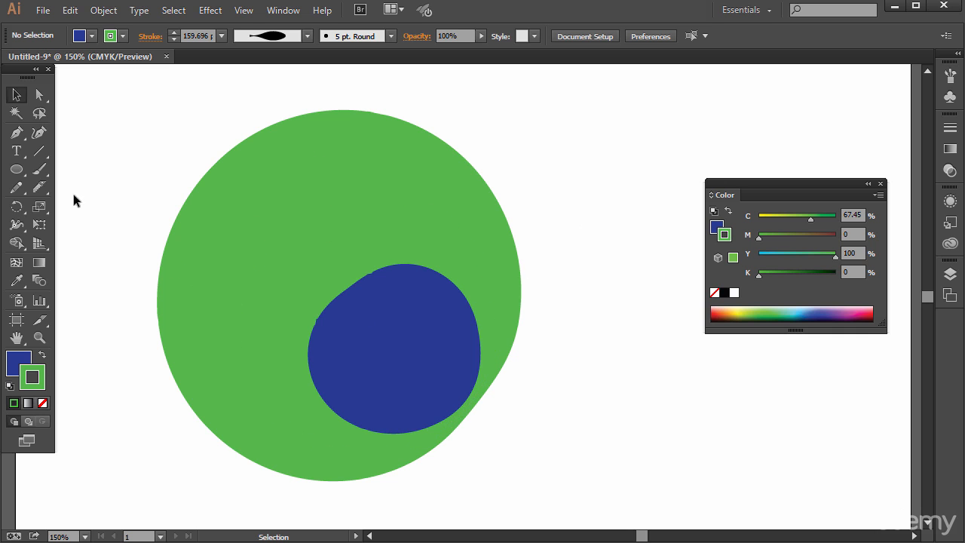
Delete the widened circle and draw a new blue circle with a thin green stroke in its place
left_click(310, 271)
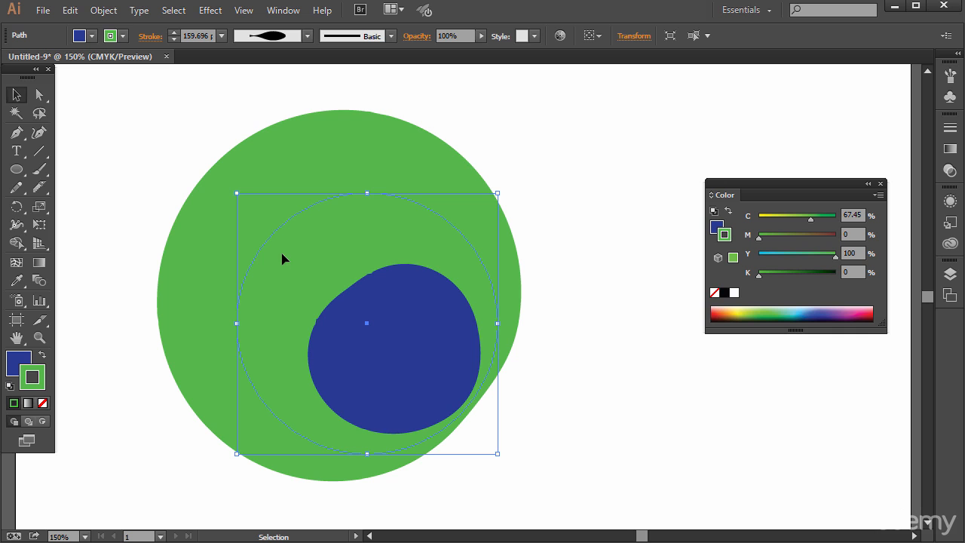
key("Delete")
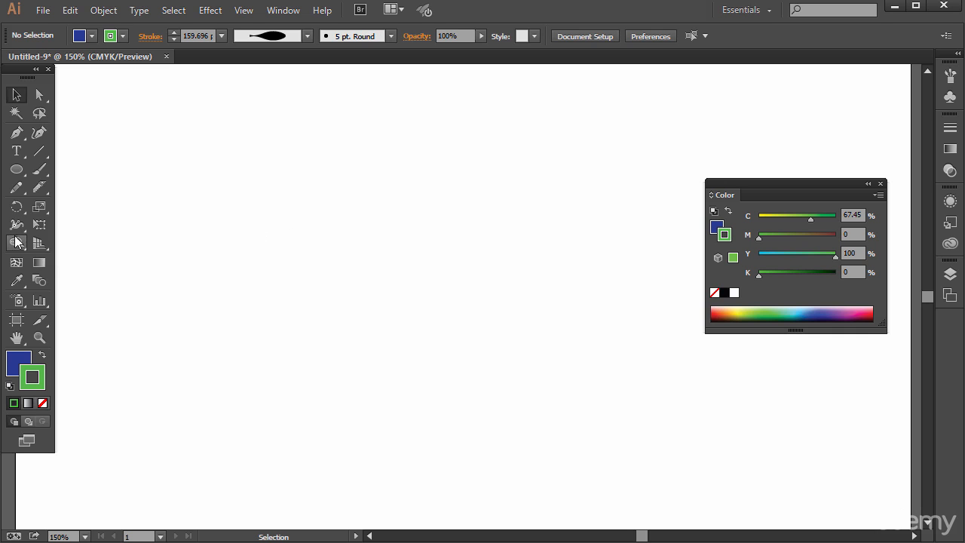
left_click_drag(16, 224, 83, 239)
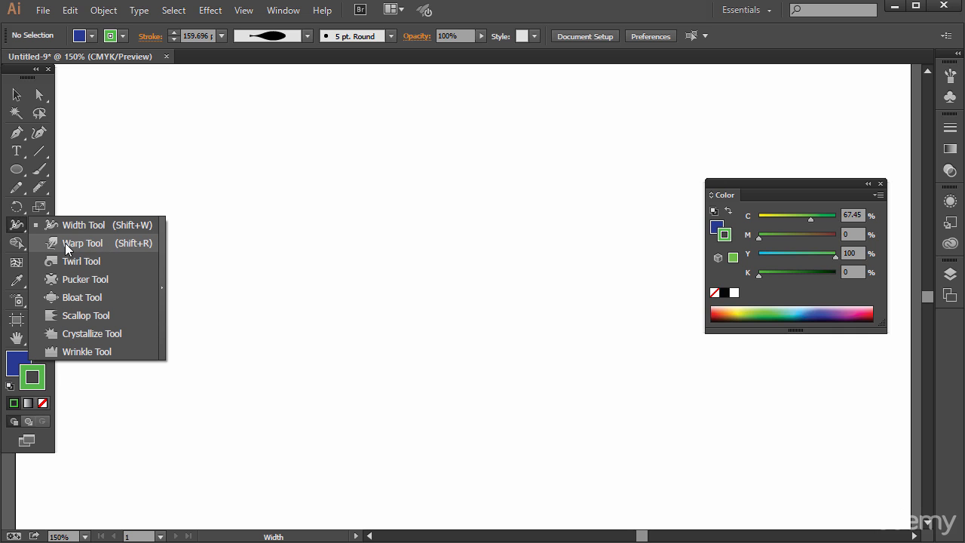
left_click_drag(64, 242, 65, 243)
left_click(16, 169)
left_click_drag(278, 199, 520, 436)
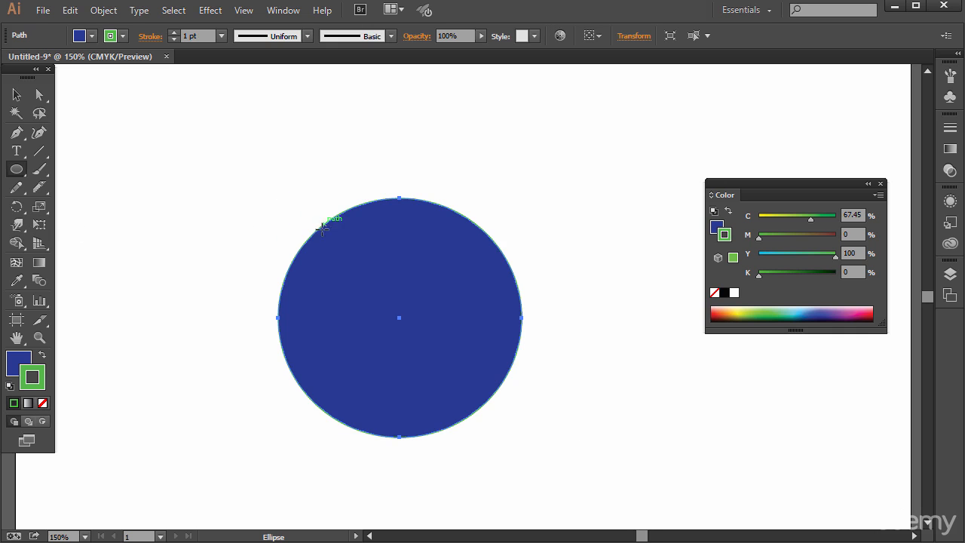
Warp the circle's outline with the Warp tool, pushing bulges and dents along its upper-left, top and right edges
left_click(17, 224)
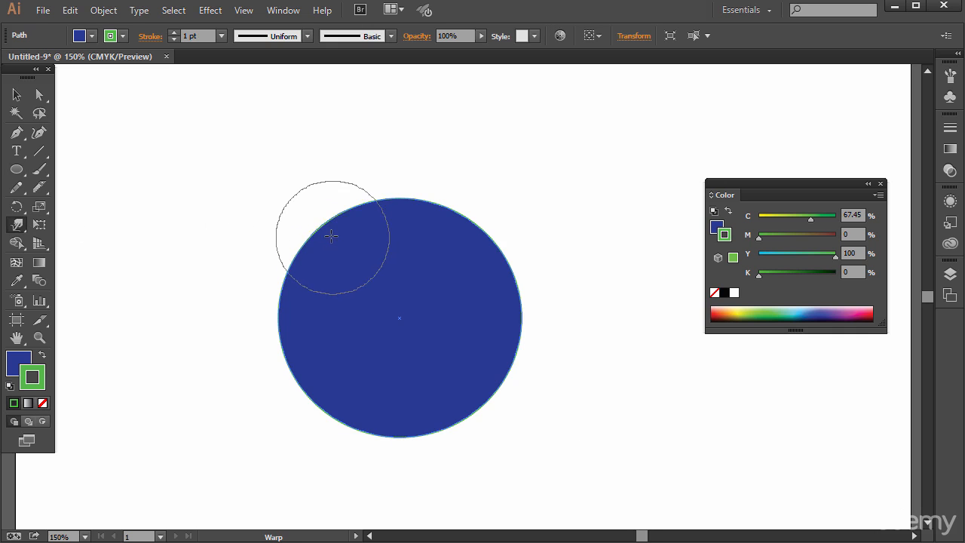
mouse_move(332, 241)
left_mouse_down()
mouse_move(315, 222)
mouse_move(349, 258)
mouse_move(315, 217)
mouse_move(362, 271)
mouse_move(321, 222)
left_mouse_up()
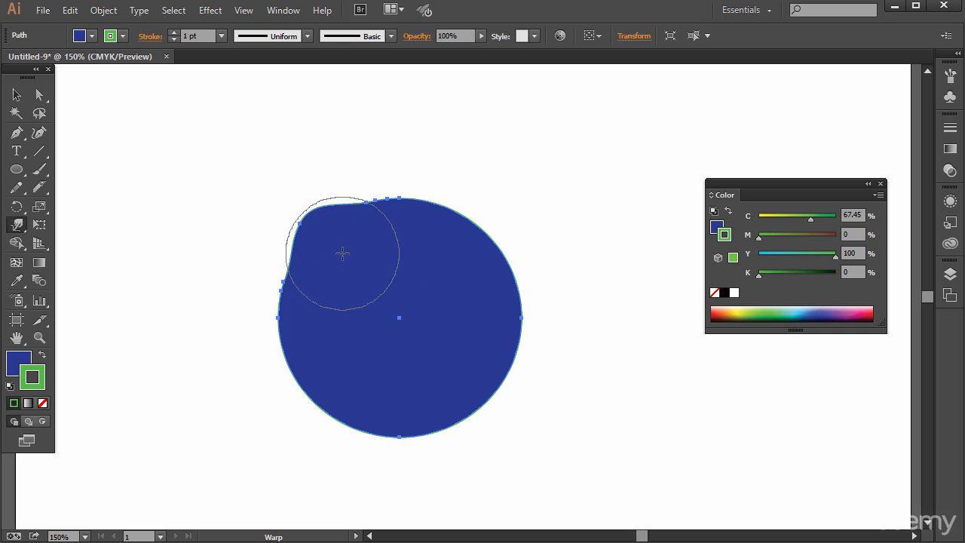
mouse_move(342, 254)
left_mouse_down()
mouse_move(370, 228)
mouse_move(368, 249)
left_mouse_up()
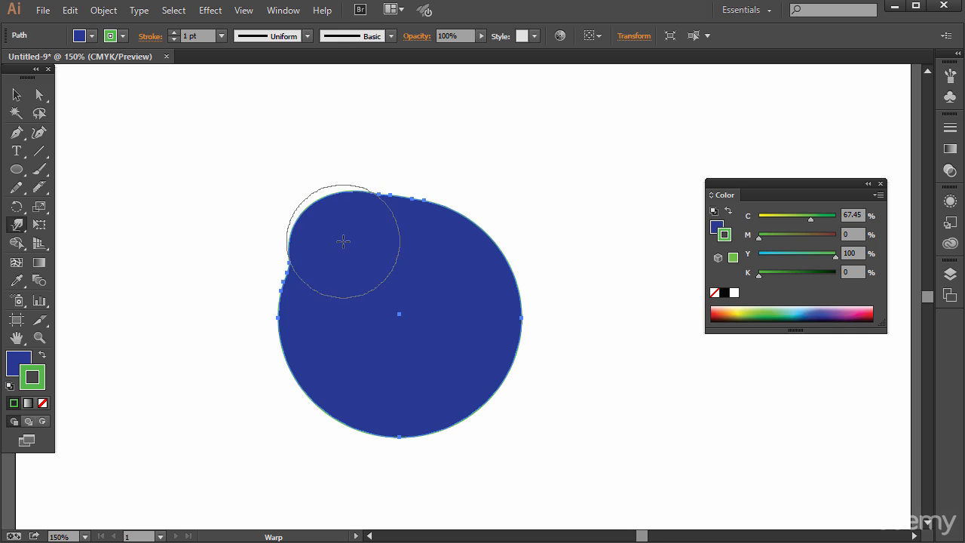
left_click_drag(255, 250, 322, 269)
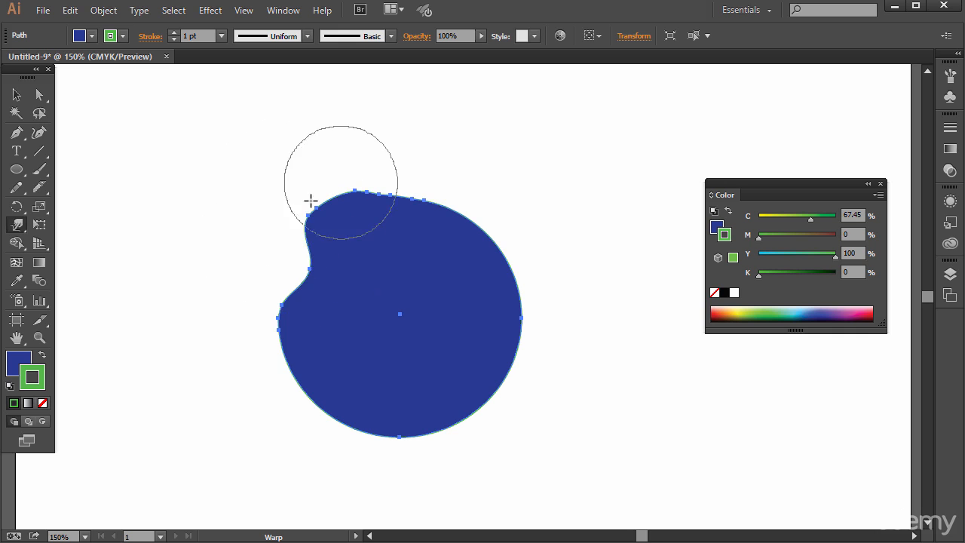
mouse_move(304, 206)
left_mouse_down()
mouse_move(316, 188)
mouse_move(384, 179)
mouse_move(408, 163)
mouse_move(454, 173)
mouse_move(499, 198)
mouse_move(487, 209)
left_mouse_up()
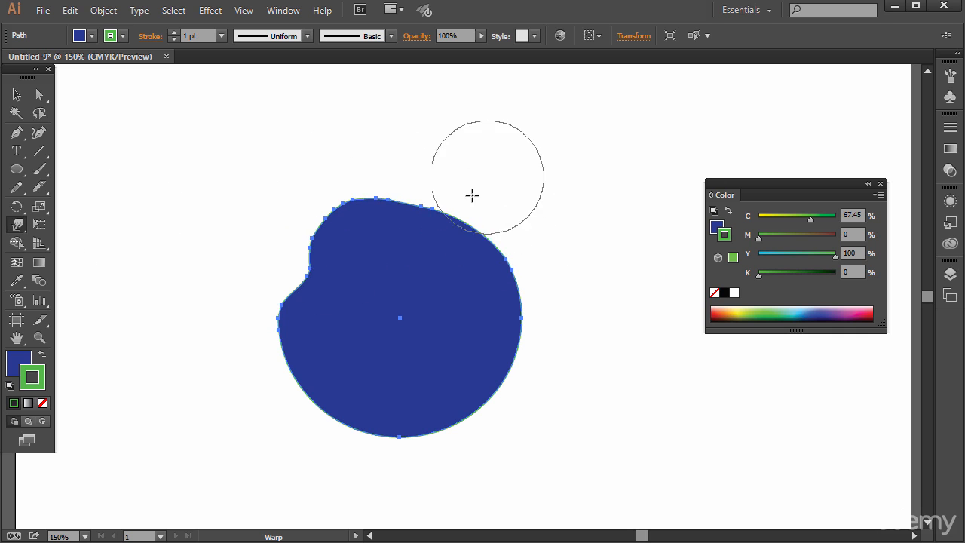
left_click_drag(551, 279, 535, 280)
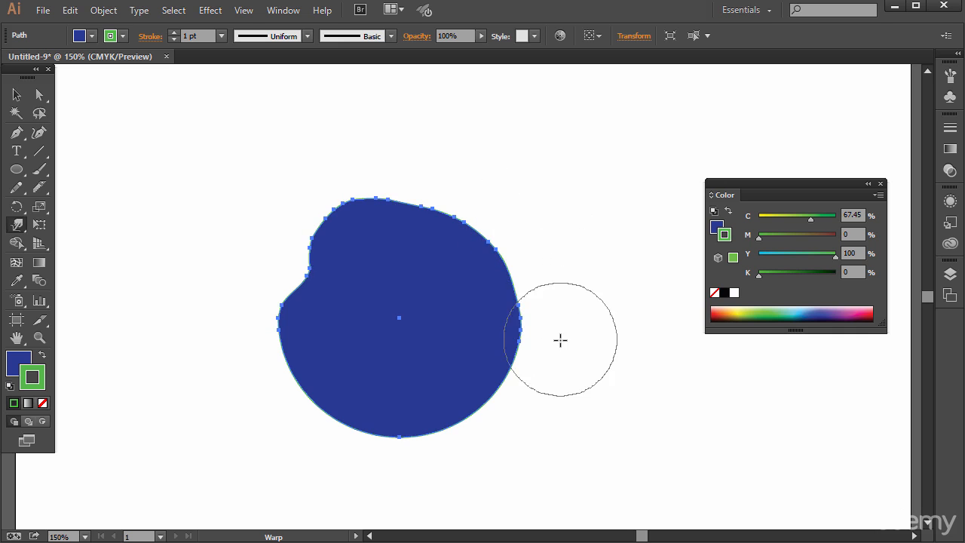
left_click_drag(560, 349, 545, 355)
left_click_drag(548, 294, 532, 285)
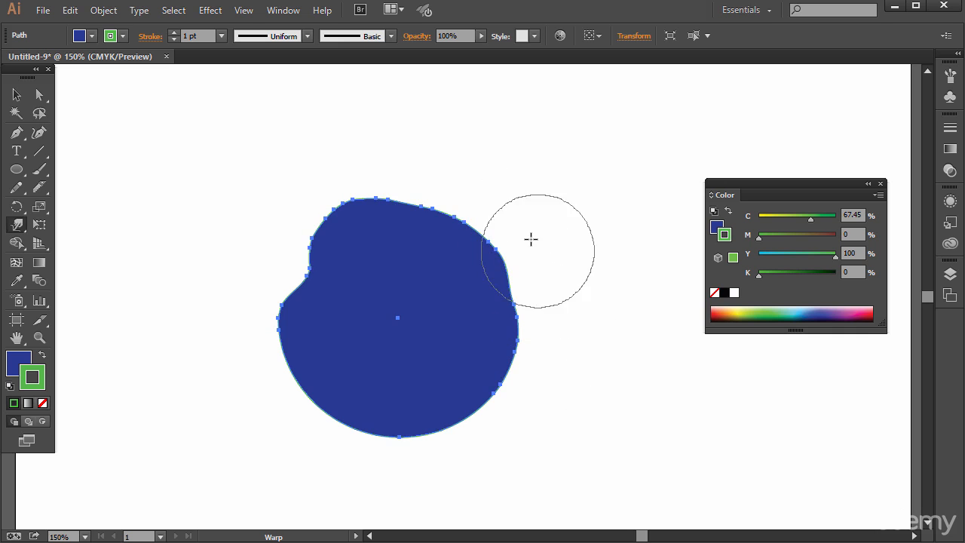
mouse_move(453, 177)
left_mouse_down()
mouse_move(378, 163)
mouse_move(416, 226)
mouse_move(478, 183)
mouse_move(471, 222)
mouse_move(491, 214)
mouse_move(405, 160)
mouse_move(394, 178)
mouse_move(441, 198)
left_mouse_up()
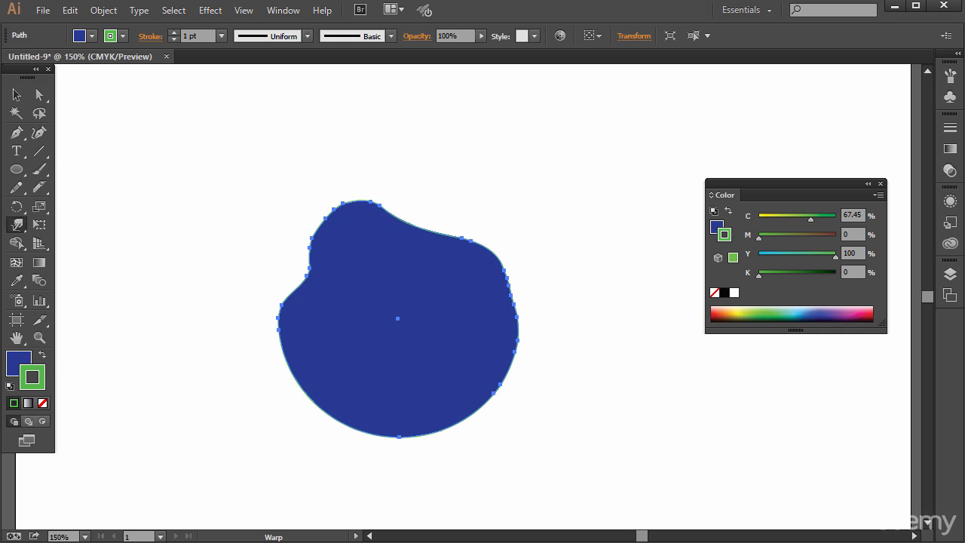
Twirl the warped shape's edges with the Twirl tool, making curls and swirls along its top, right and bottom edges
left_click(11, 230)
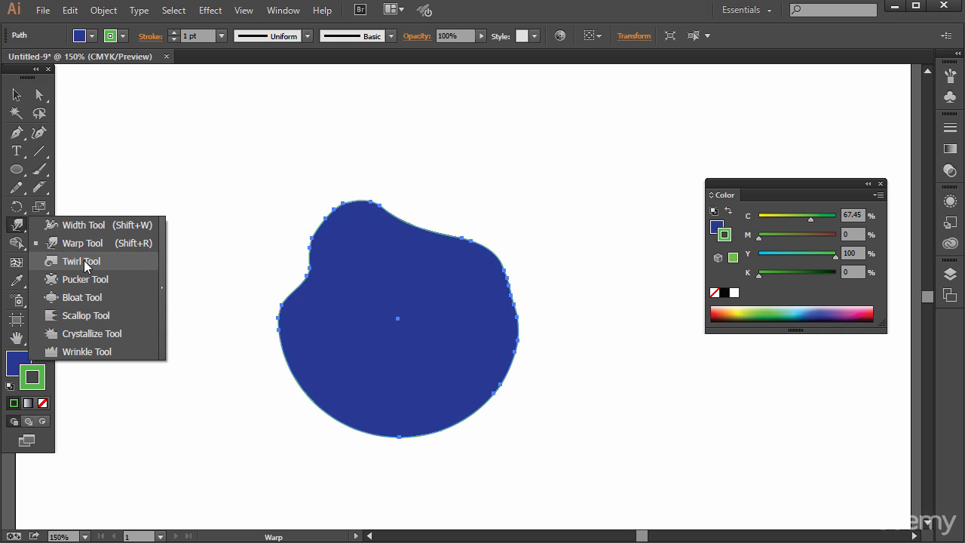
left_click(78, 261)
left_click(16, 226)
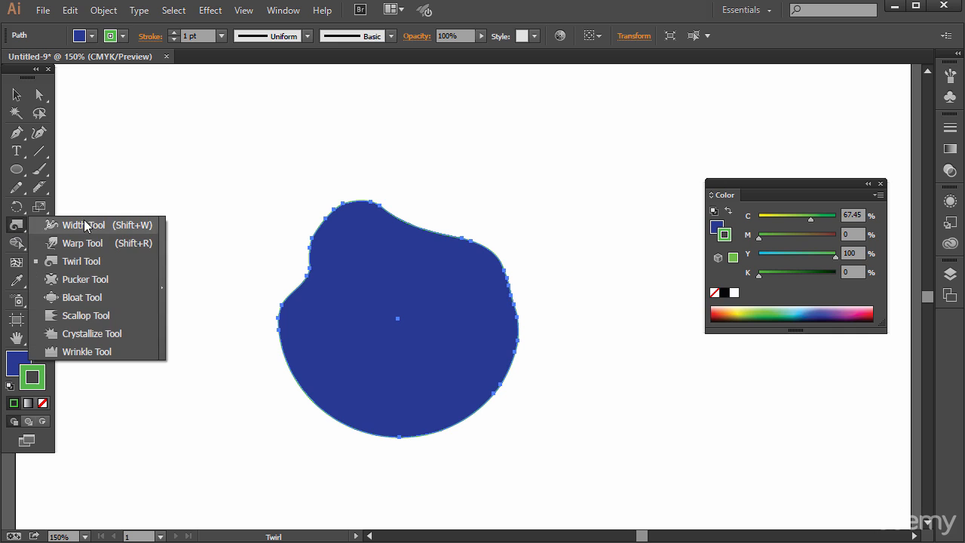
left_click(100, 260)
left_click_drag(324, 181, 324, 181)
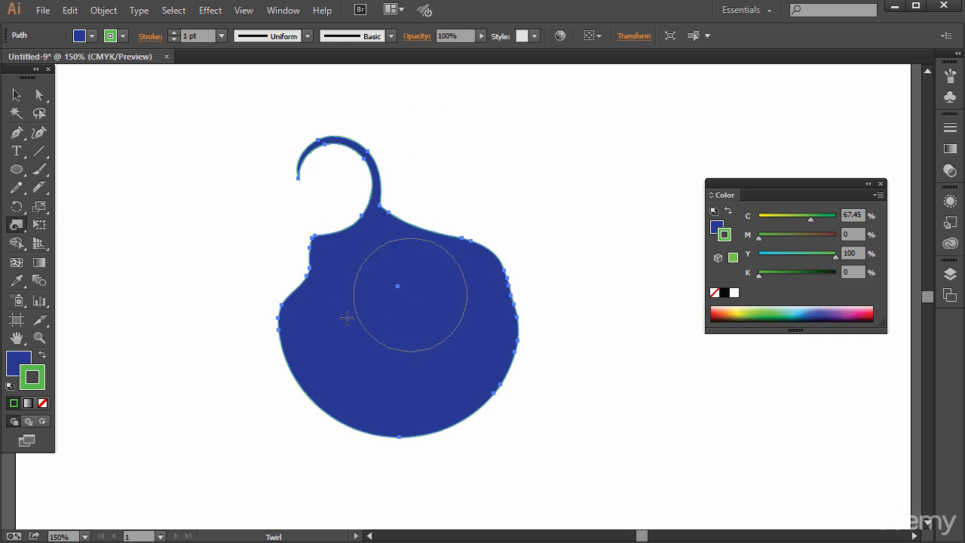
mouse_move(586, 228)
left_mouse_down()
mouse_move(526, 261)
mouse_move(525, 275)
left_mouse_up()
left_click_drag(412, 386, 412, 386)
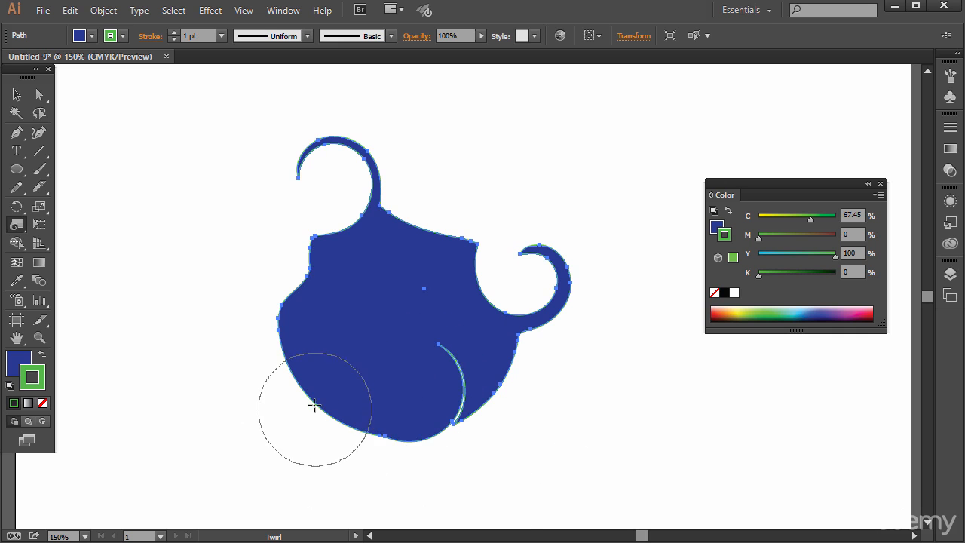
mouse_move(312, 403)
left_mouse_down()
mouse_move(337, 385)
mouse_move(324, 381)
left_mouse_up()
left_click_drag(454, 214, 454, 214)
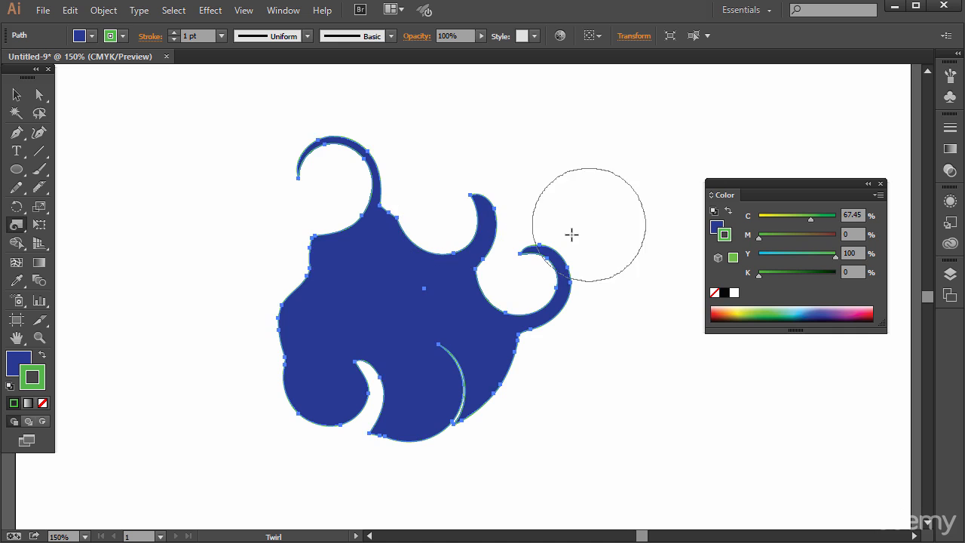
left_click_drag(570, 233, 591, 246)
left_click_drag(286, 153, 289, 161)
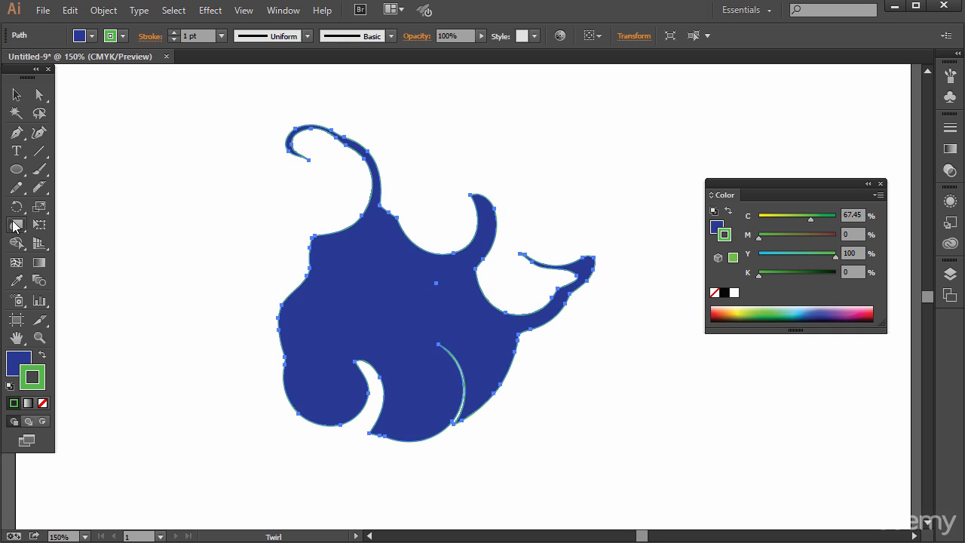
Set the Twirl Rate to 48° and lower the brush angle in the Twirl tool's options
double_click(15, 224)
left_click_drag(468, 83, 399, 109)
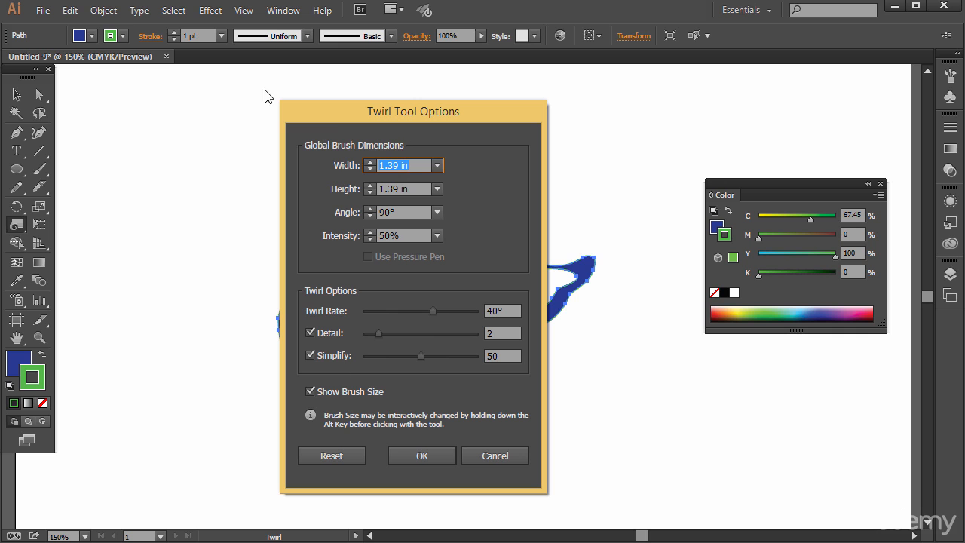
left_click_drag(434, 310, 444, 315)
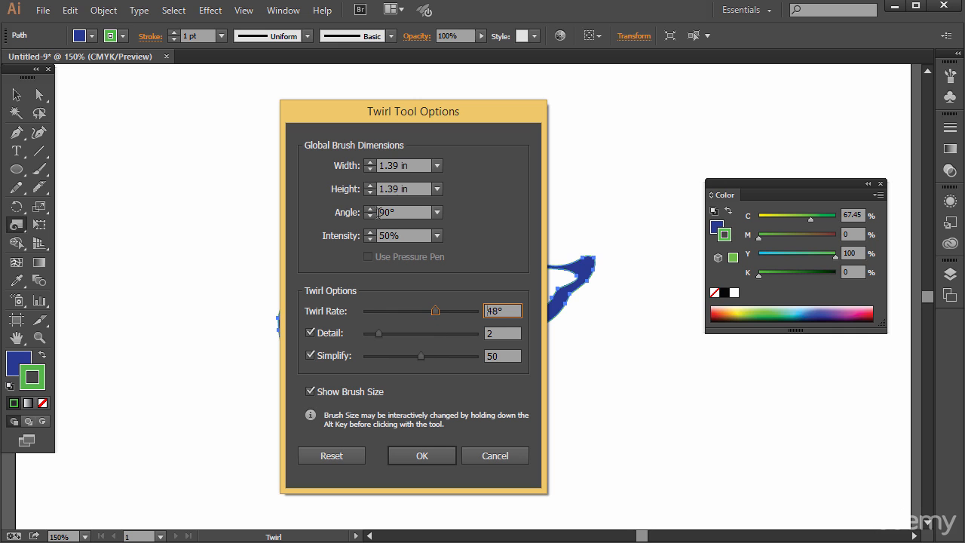
left_click(370, 216)
left_click(369, 216)
left_click(437, 213)
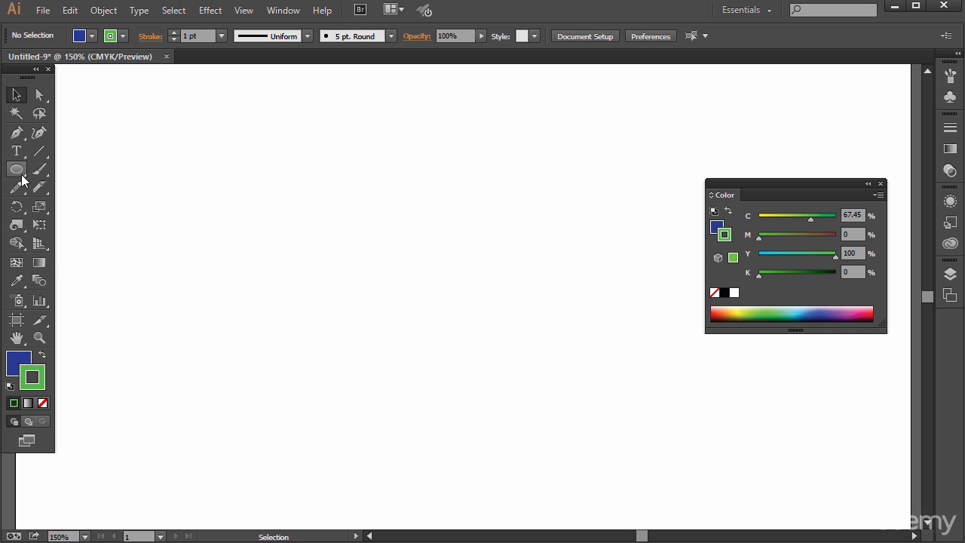
Draw a fresh blue circle with a green stroke on the cleared artboard
left_click(21, 173)
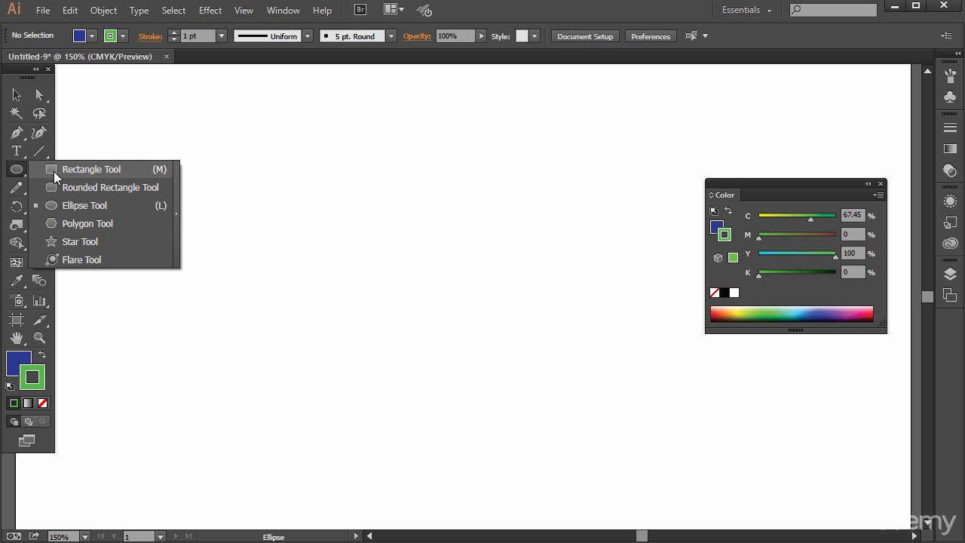
left_click(78, 204)
left_click_drag(265, 191, 504, 431)
Twirl five curls outward around the new circle's edge with the Twirl tool
left_click_drag(16, 224, 100, 260)
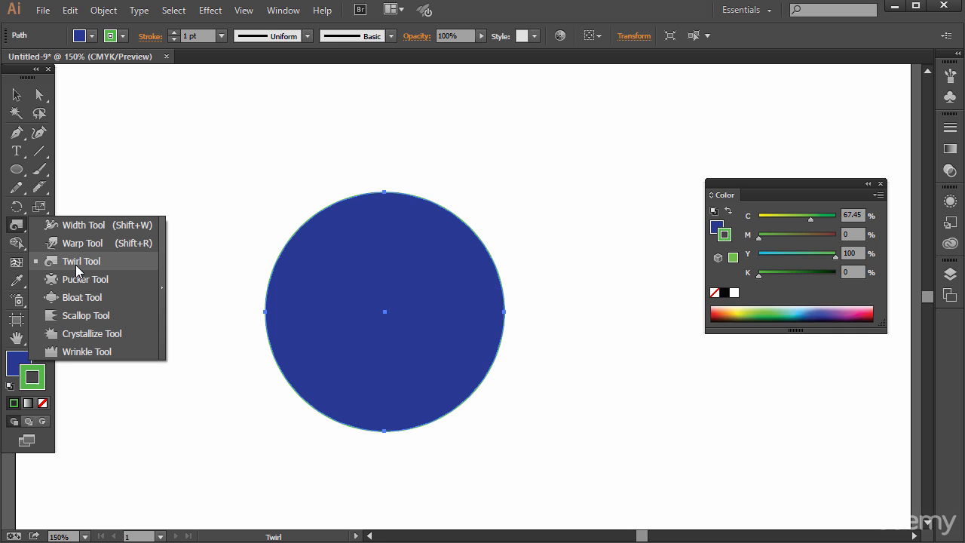
left_click(75, 264)
left_click_drag(435, 183, 439, 184)
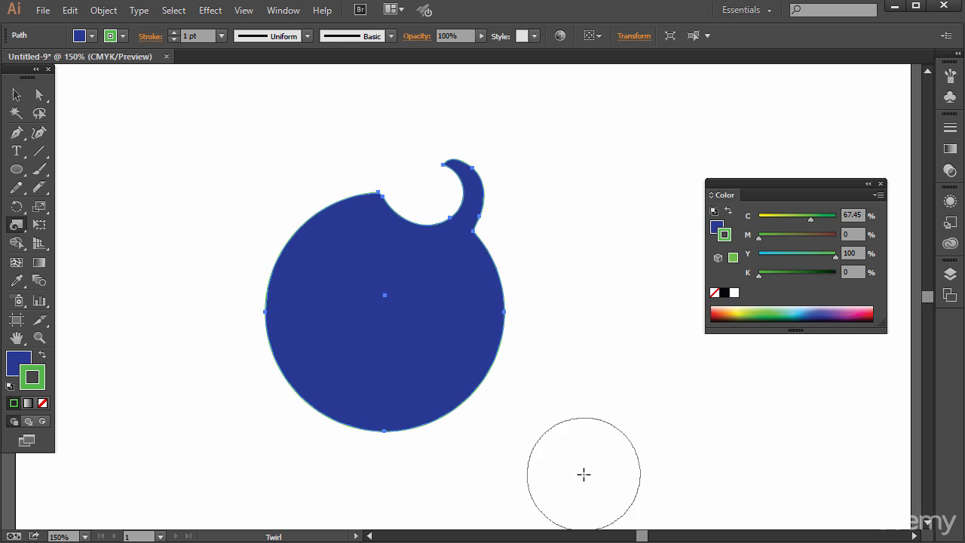
left_click_drag(257, 220, 263, 231)
left_click_drag(288, 368, 261, 404)
left_click_drag(424, 439, 466, 429)
left_click_drag(523, 308, 530, 319)
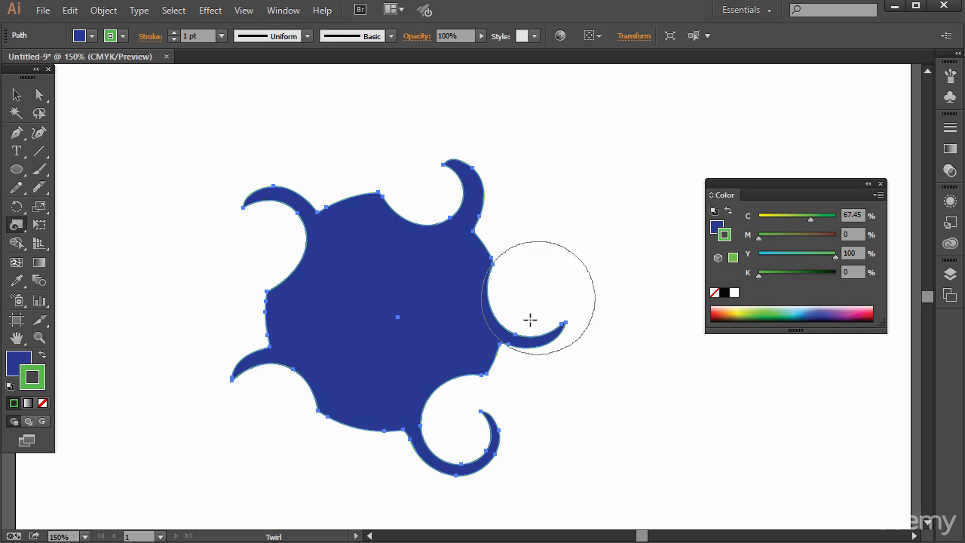
Pucker the blue shape's upper-left edge inward around the upper-left curl with the Pucker tool
left_click(12, 224)
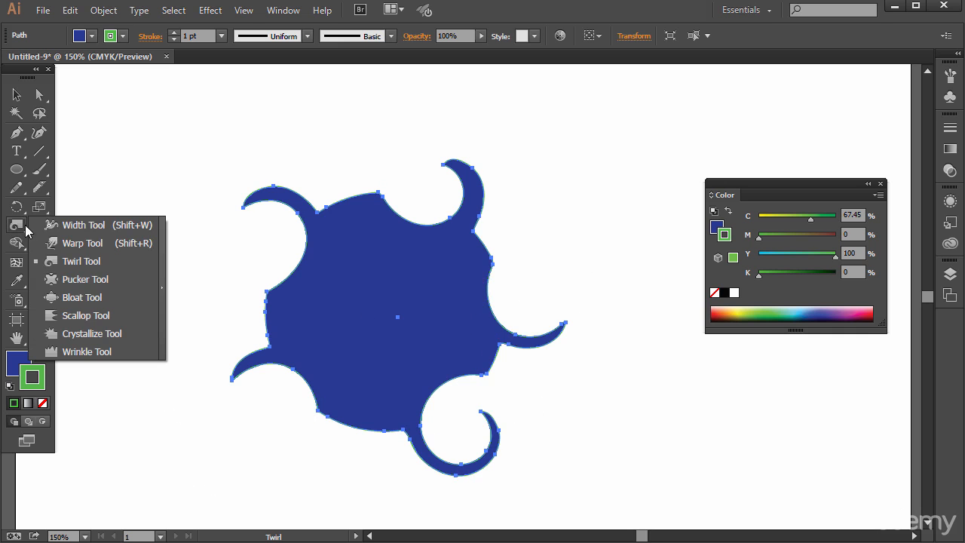
left_click(83, 280)
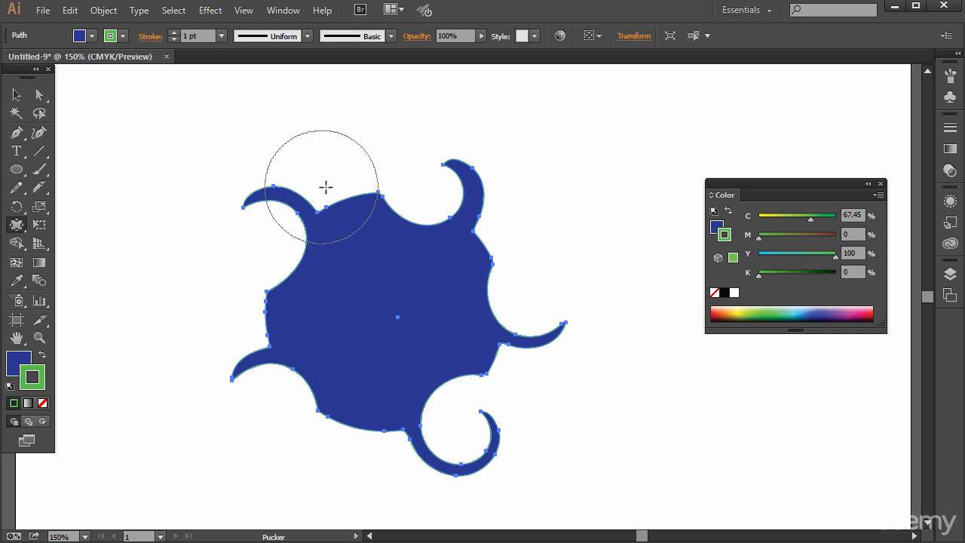
mouse_move(333, 182)
left_mouse_down()
mouse_move(363, 271)
mouse_move(286, 241)
mouse_move(269, 250)
mouse_move(316, 282)
left_mouse_up()
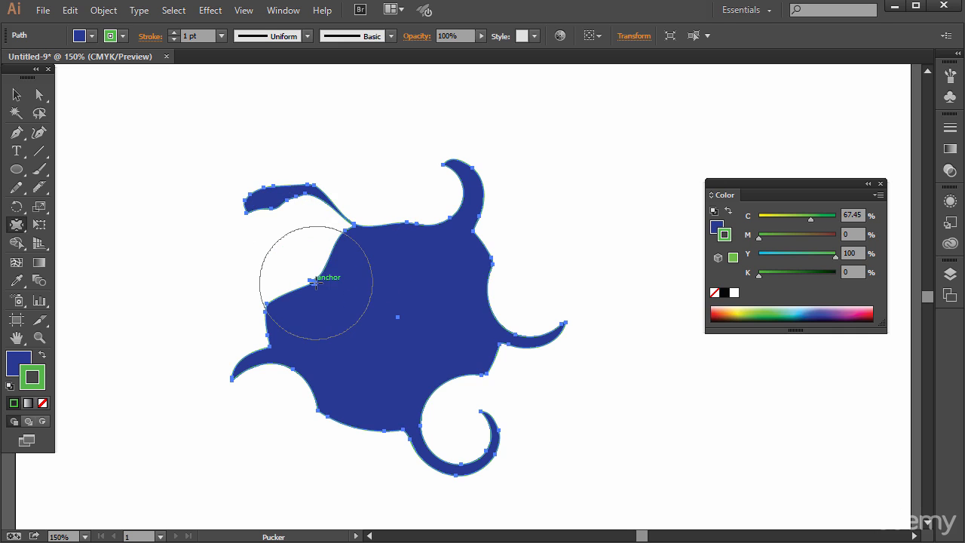
Use the Bloat tool to swell the hollow beside the upper-left curl, the shape's body and its upper-right curl into rounded bulges
left_click(16, 224)
left_click(66, 297)
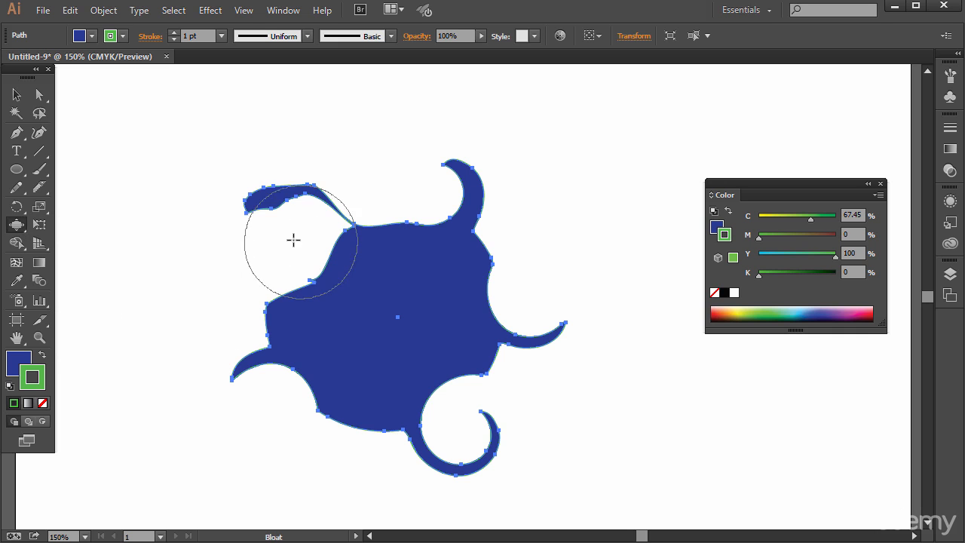
mouse_move(285, 278)
left_mouse_down()
mouse_move(306, 268)
mouse_move(274, 289)
mouse_move(343, 265)
mouse_move(336, 248)
mouse_move(306, 237)
left_mouse_up()
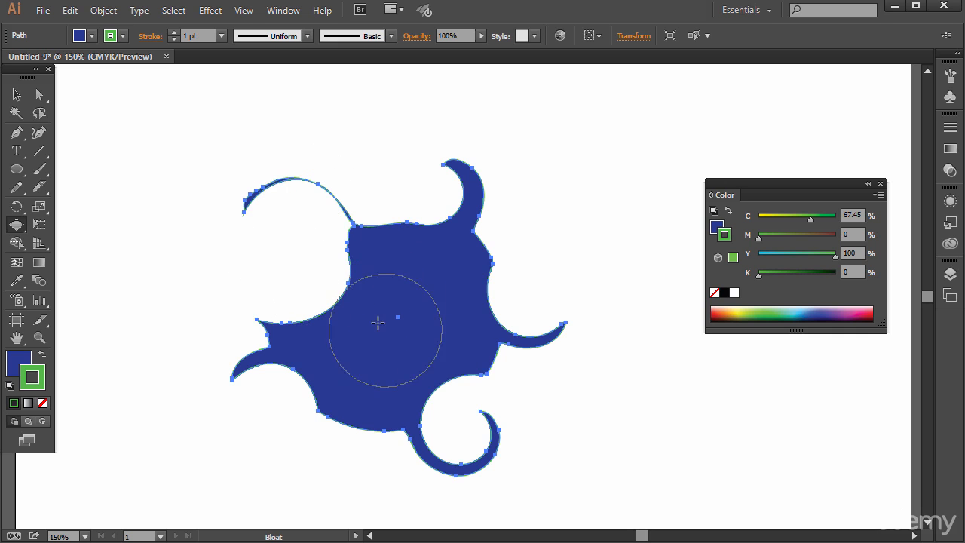
mouse_move(422, 296)
left_mouse_down()
mouse_move(472, 295)
mouse_move(465, 254)
mouse_move(447, 248)
mouse_move(456, 203)
left_mouse_up()
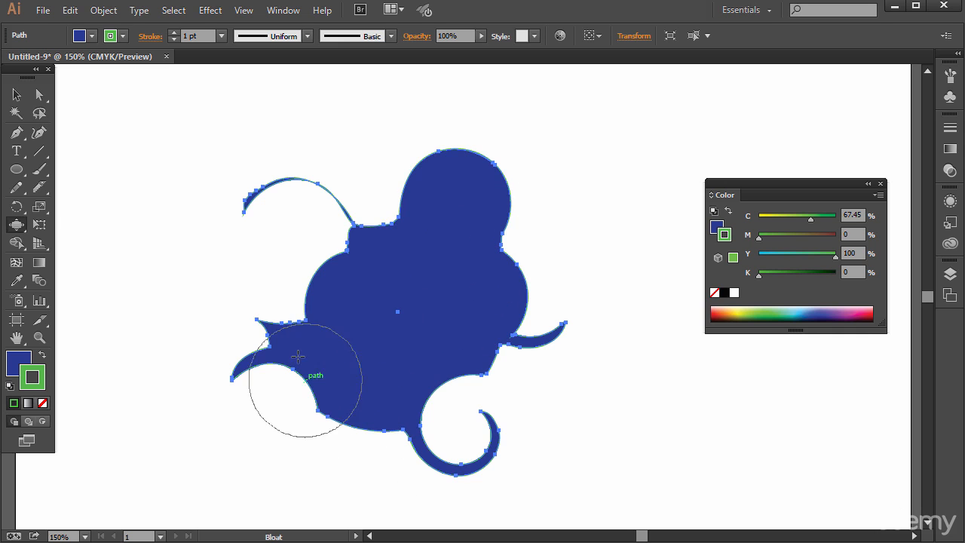
Scallop the upper-left curl and the upper-right and right edges of the shape with the Scallop tool
left_click_drag(16, 225, 79, 323)
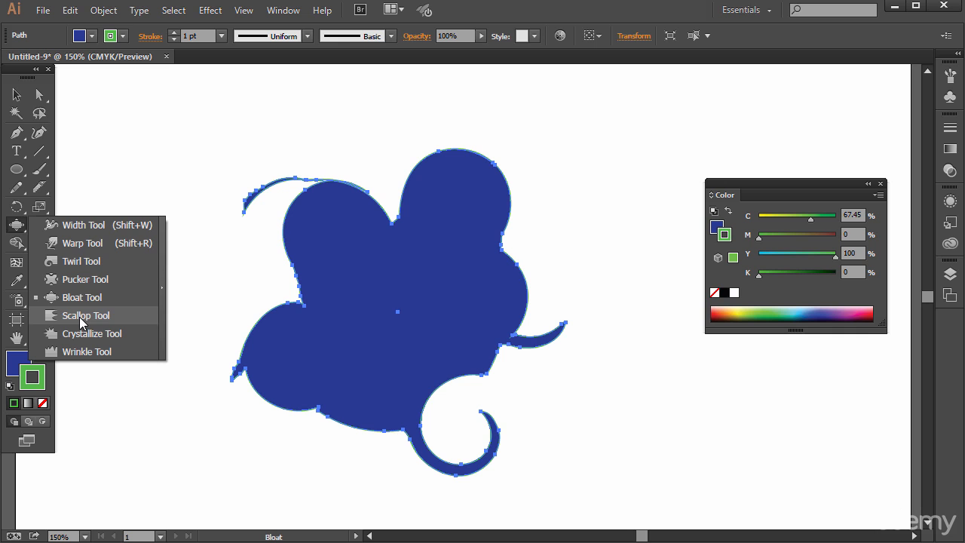
mouse_move(275, 237)
left_mouse_down()
mouse_move(279, 216)
mouse_move(286, 256)
left_mouse_up()
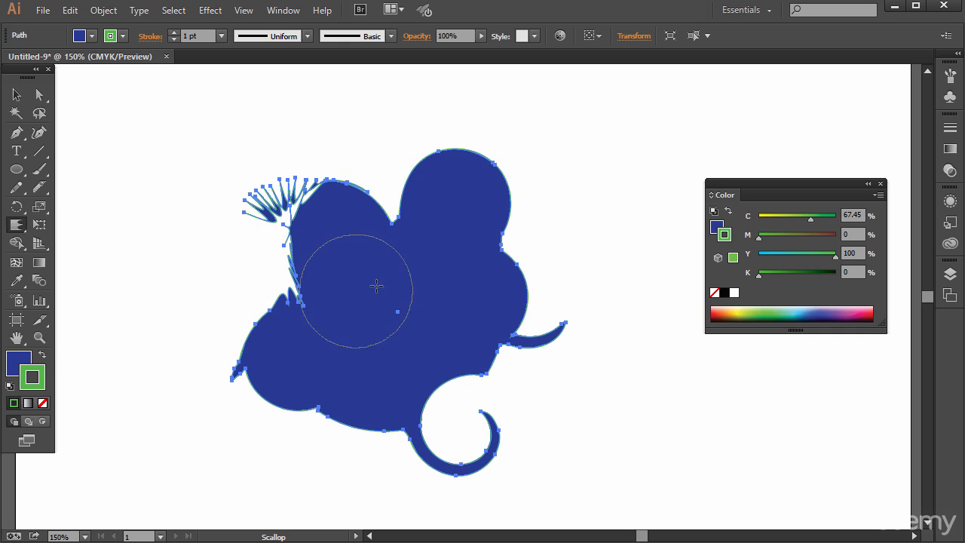
left_click(412, 147)
left_click(547, 213)
left_click_drag(489, 251, 496, 309)
Crystallize the shape's left and lower-left edges into spikes, and roughen its bottom edge with the Wrinkle tool
mouse_move(15, 232)
left_mouse_down()
mouse_move(75, 259)
mouse_move(86, 334)
left_mouse_up()
left_click(274, 290)
left_click_drag(274, 291, 301, 399)
mouse_move(13, 224)
left_mouse_down()
mouse_move(95, 294)
mouse_move(86, 351)
left_mouse_up()
mouse_move(393, 426)
left_mouse_down()
mouse_move(376, 430)
mouse_move(388, 431)
left_mouse_up()
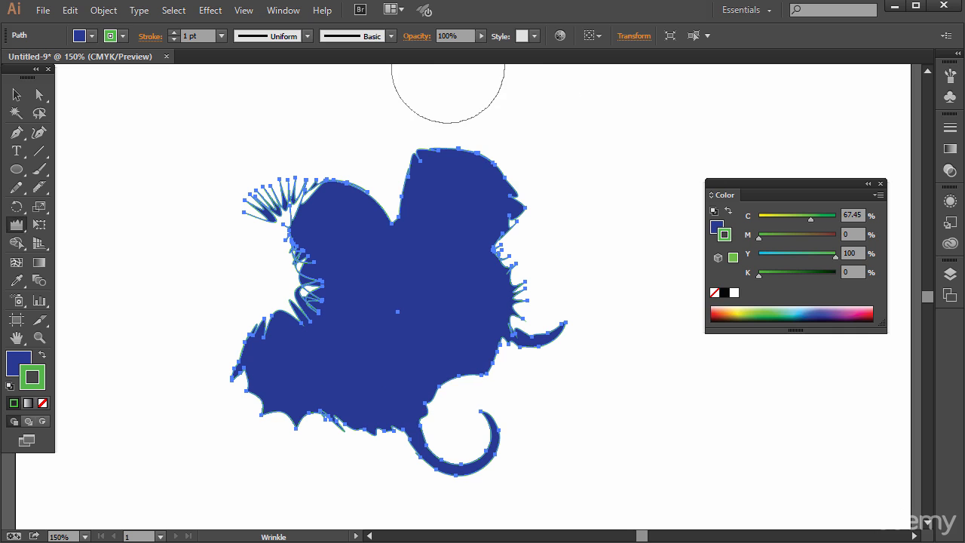
Delete the distorted blue shape from the artboard and switch back to the Twirl tool
left_click(22, 103)
left_click_drag(347, 278, 356, 289)
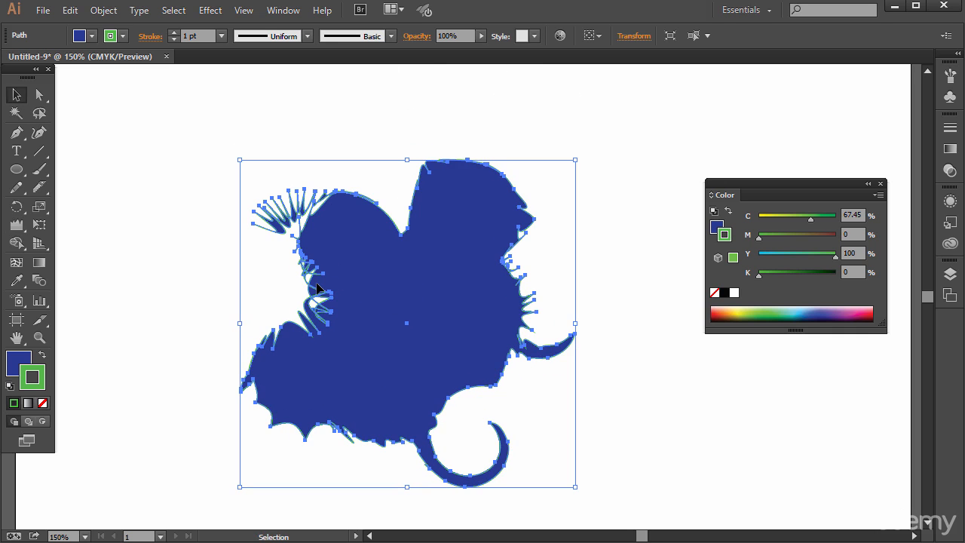
key("Delete")
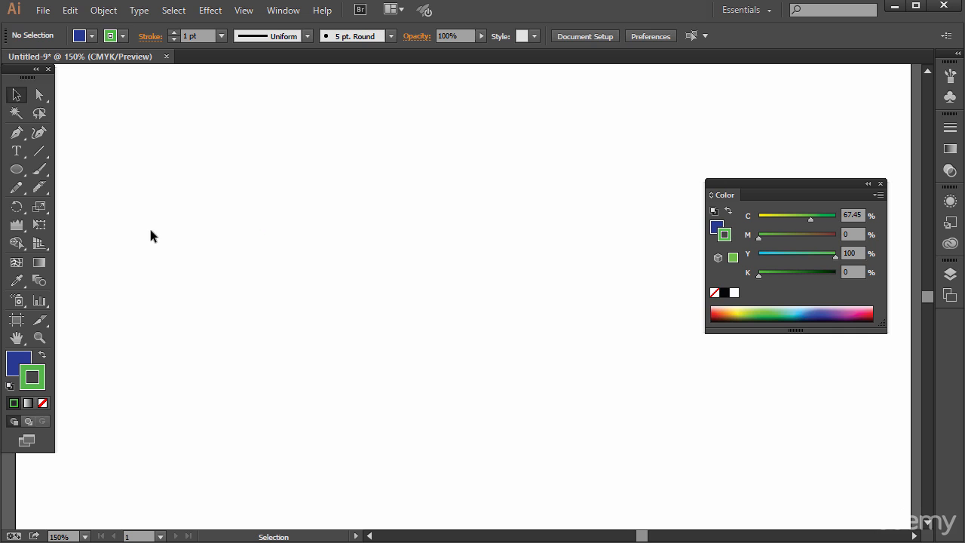
left_click(15, 230)
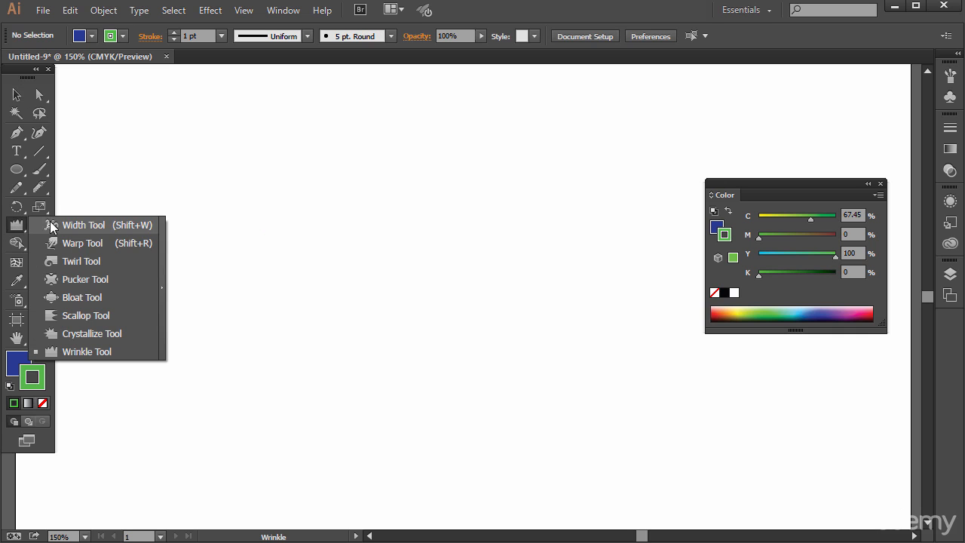
left_click(75, 261)
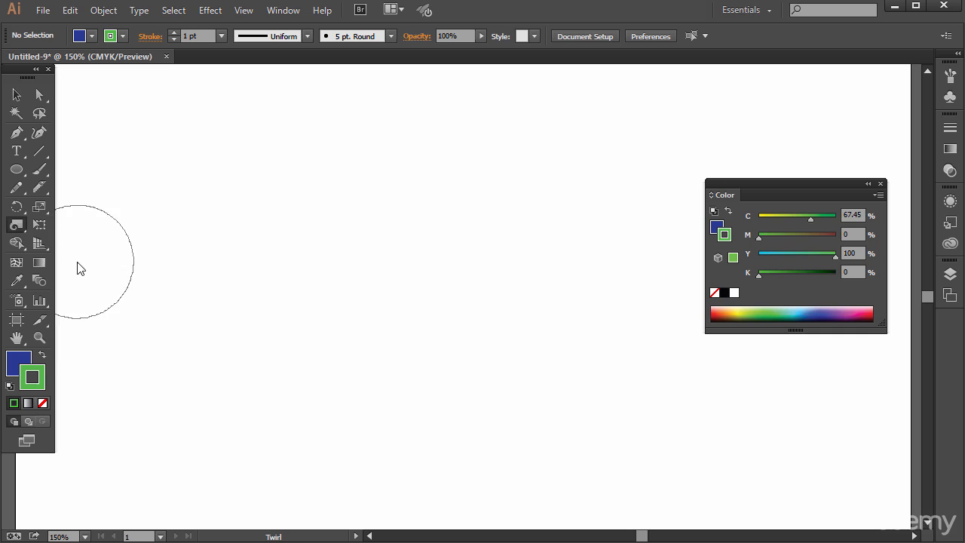